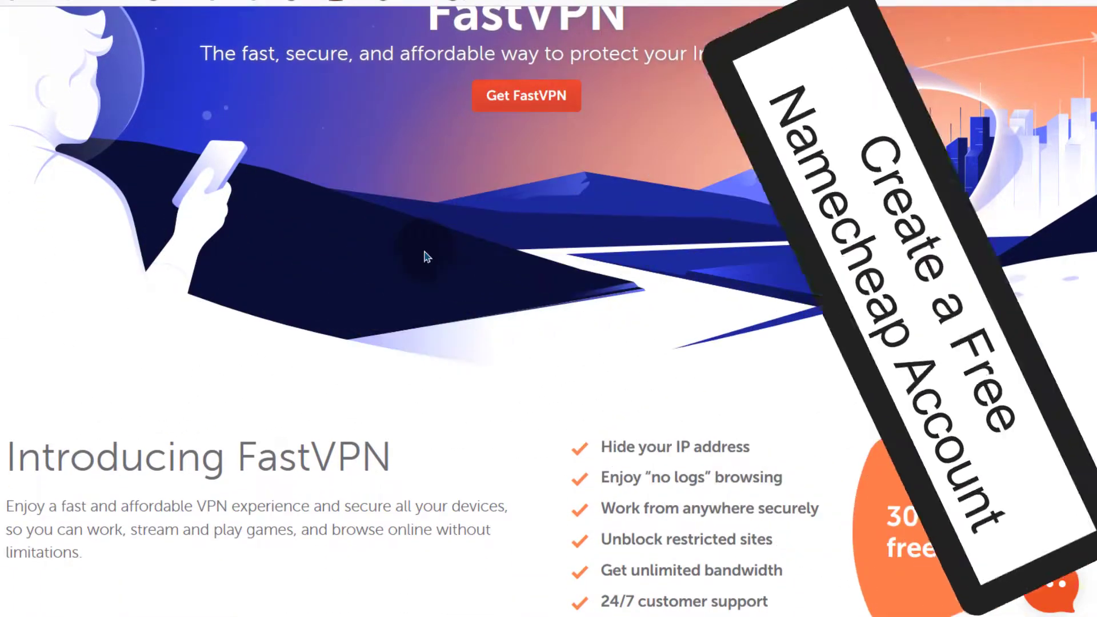
- Scroll down the FastVPN page to the 'Choose your best plan' pricing section
{"action": "scroll", "coordinate": [427, 257], "scroll_direction": "up", "scroll_amount": 2}
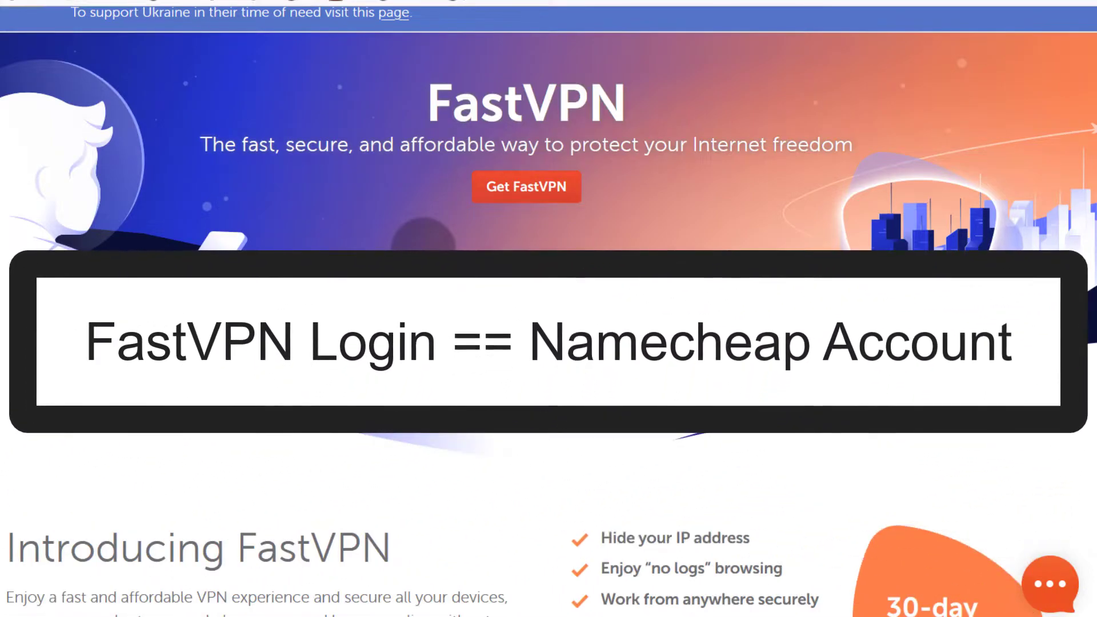
{"action": "scroll", "coordinate": [549, 309], "scroll_direction": "down", "scroll_amount": 2}
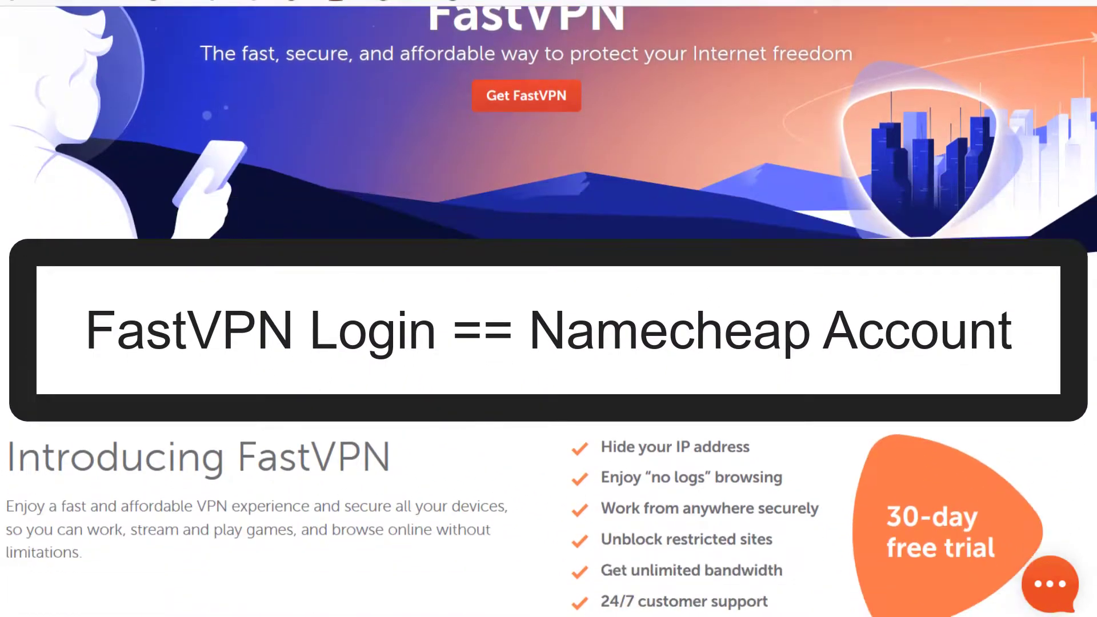
{"action": "scroll", "coordinate": [527, 291], "scroll_direction": "down", "scroll_amount": 12}
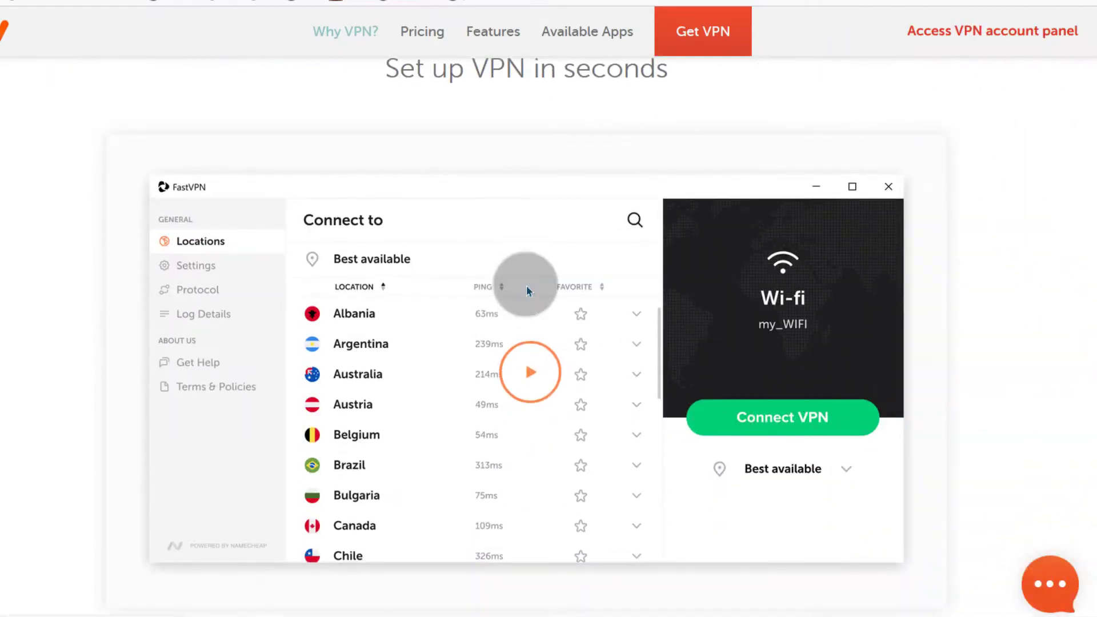
{"action": "scroll", "coordinate": [527, 287], "scroll_direction": "down", "scroll_amount": 11}
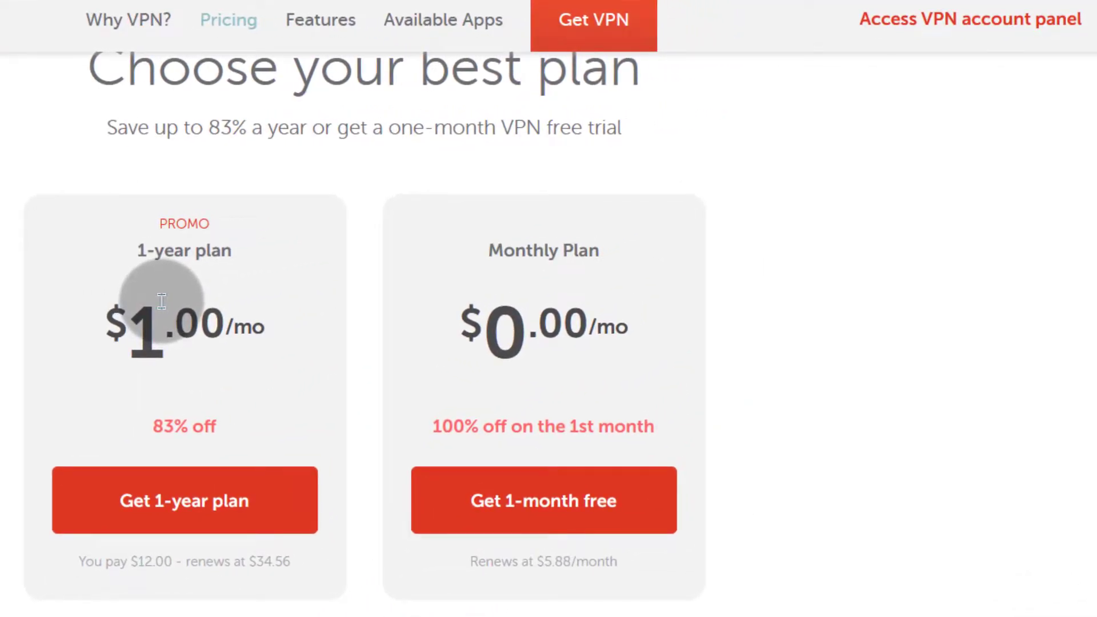
{"action": "scroll", "coordinate": [166, 497], "scroll_direction": "down", "scroll_amount": 2}
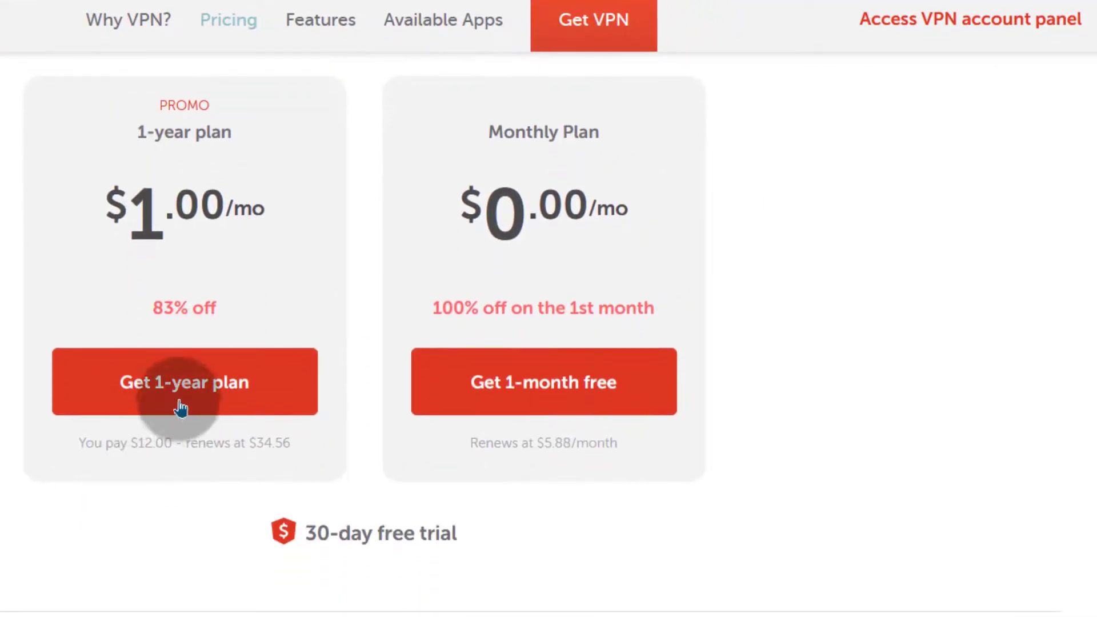
- Buy the $12.00 1-year FastVPN plan, paying with a PayPal account
{"action": "left_click", "coordinate": [170, 390]}
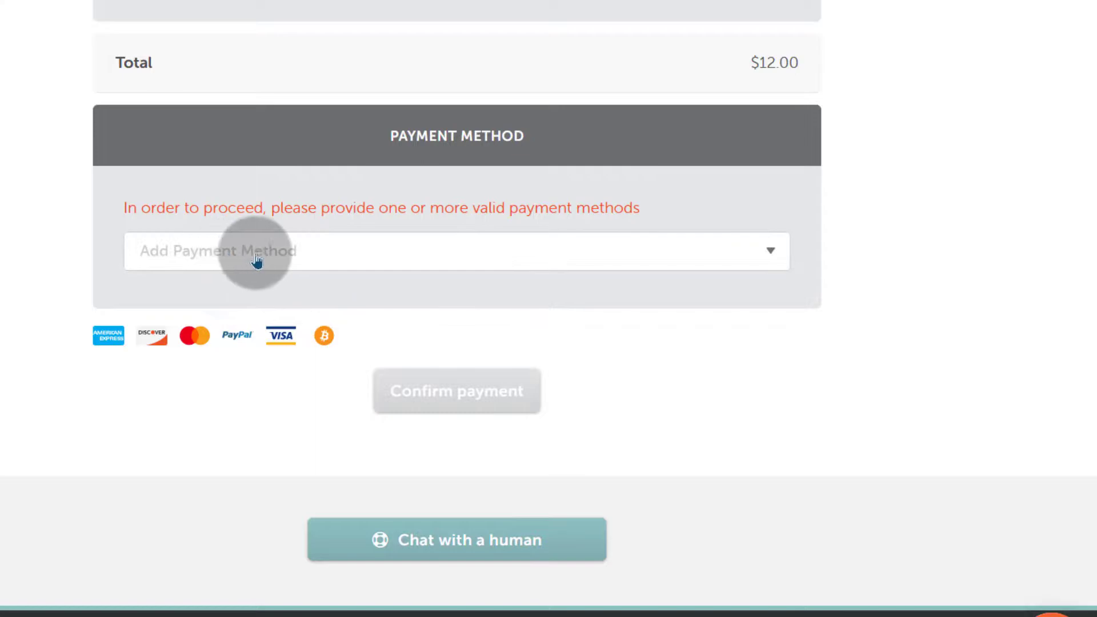
{"action": "left_click", "coordinate": [248, 249]}
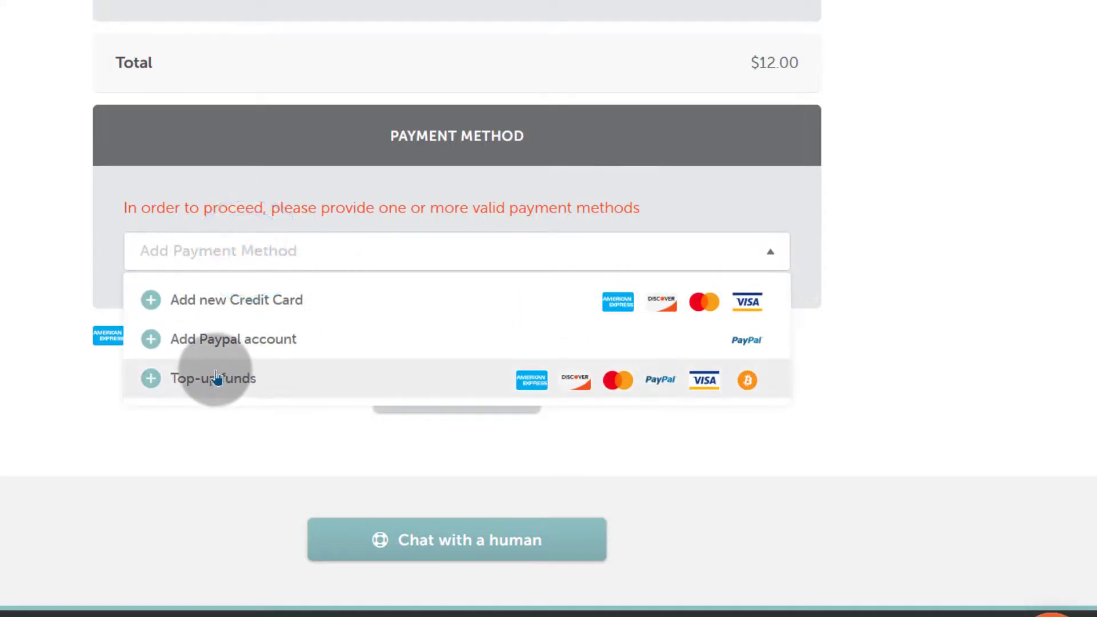
{"action": "left_click", "coordinate": [225, 341]}
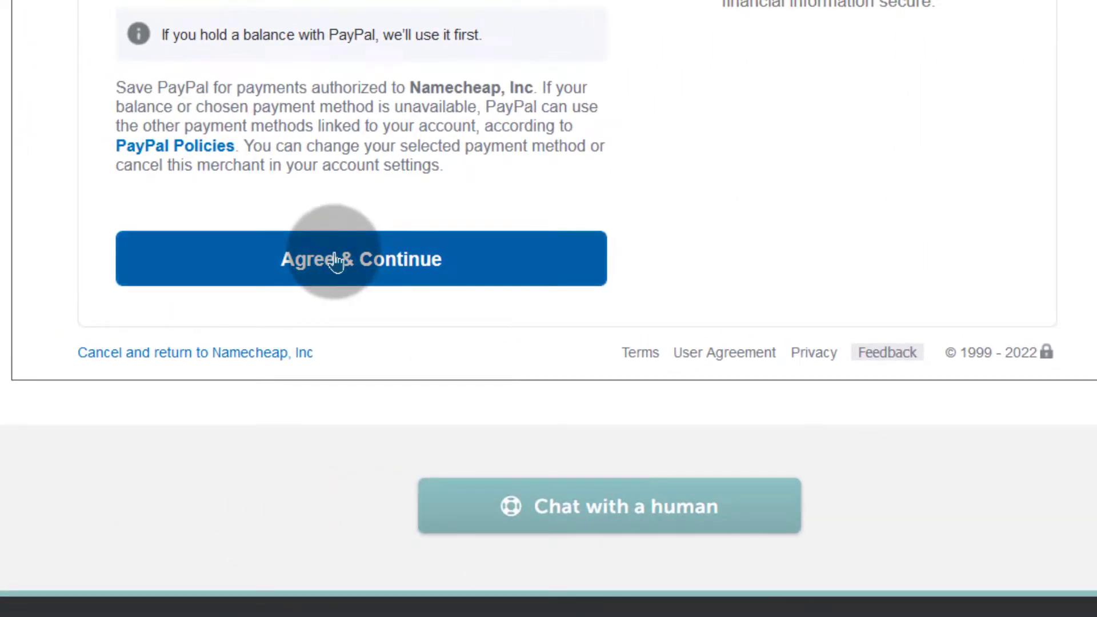
{"action": "left_click", "coordinate": [336, 260]}
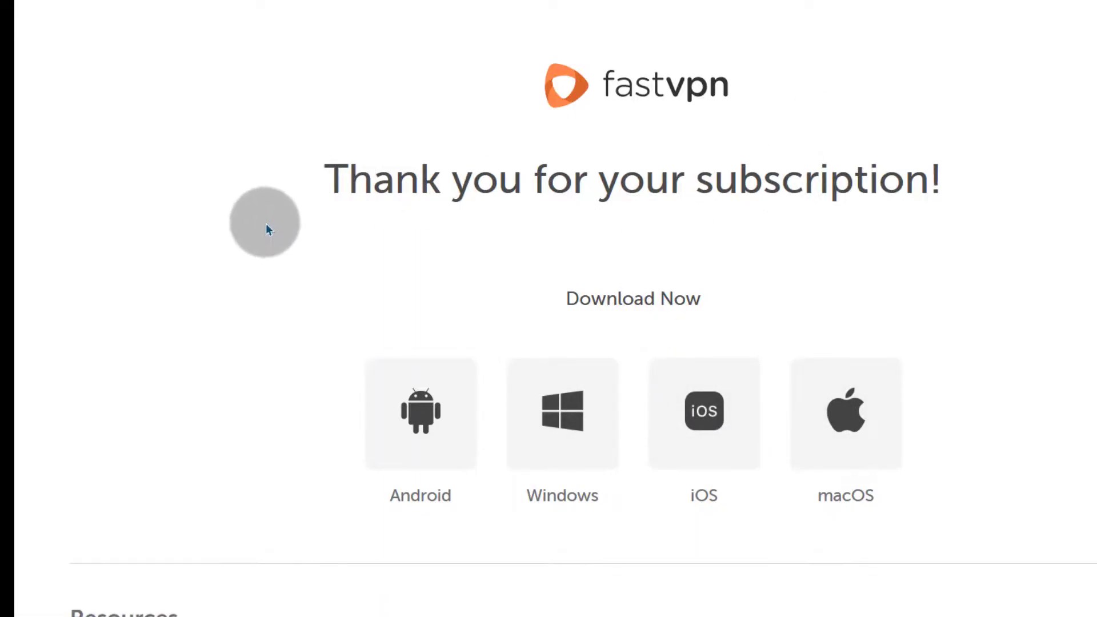
- Run the downloaded VPN_Windows_Installer.msi, accept the license terms, and install FastVPN
{"action": "scroll", "coordinate": [767, 274], "scroll_direction": "down", "scroll_amount": 7}
{"action": "scroll", "coordinate": [771, 355], "scroll_direction": "up", "scroll_amount": 5}
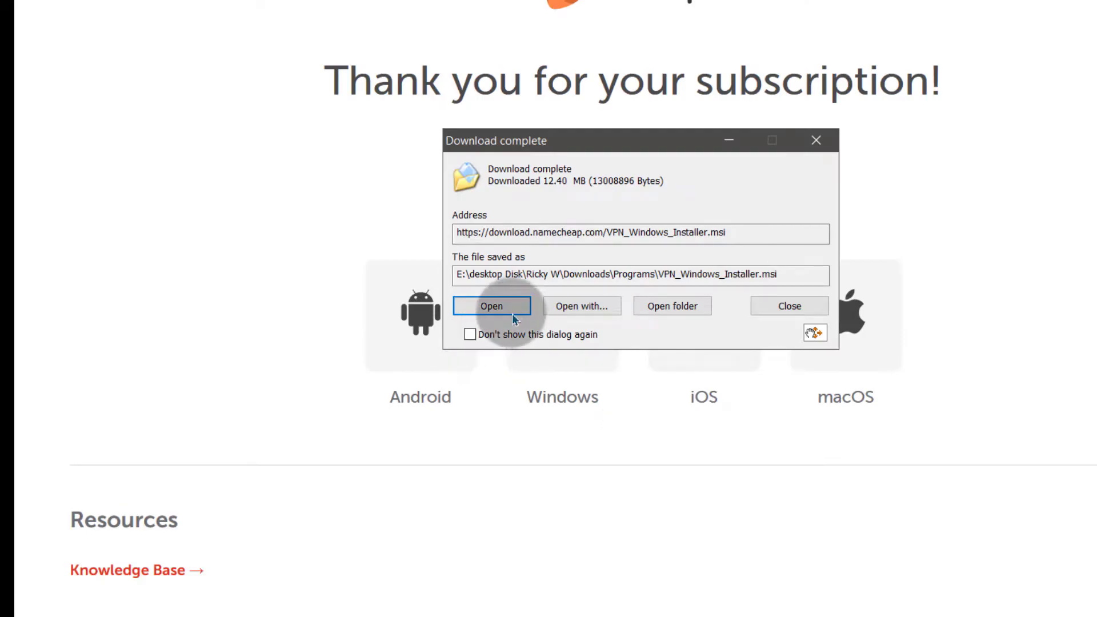
{"action": "left_click", "coordinate": [513, 316]}
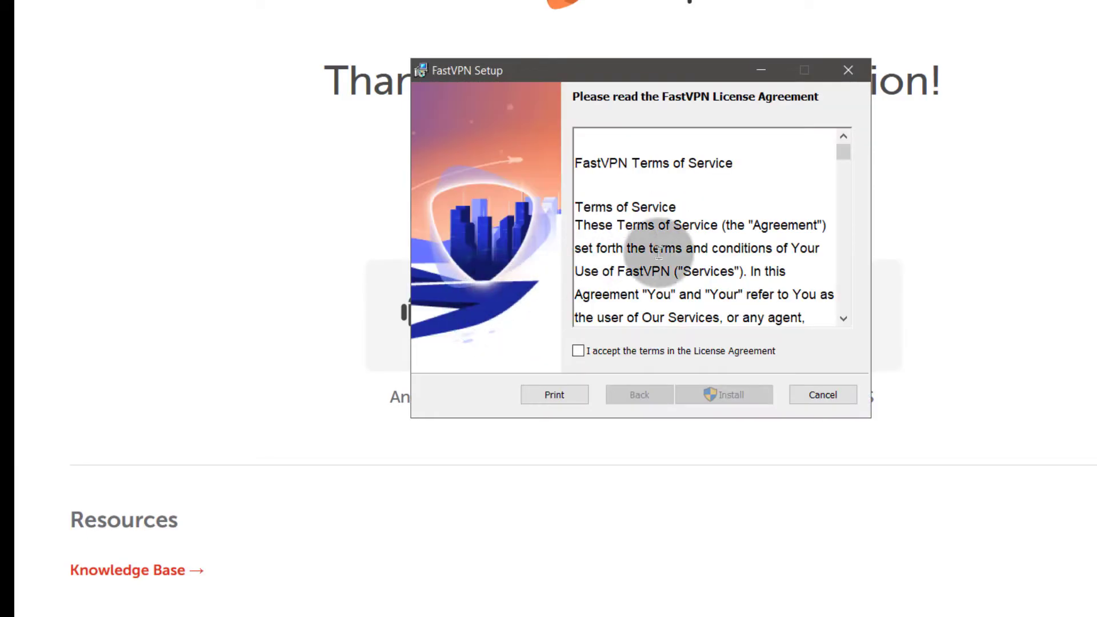
{"action": "left_click", "coordinate": [578, 351]}
{"action": "left_click", "coordinate": [745, 394]}
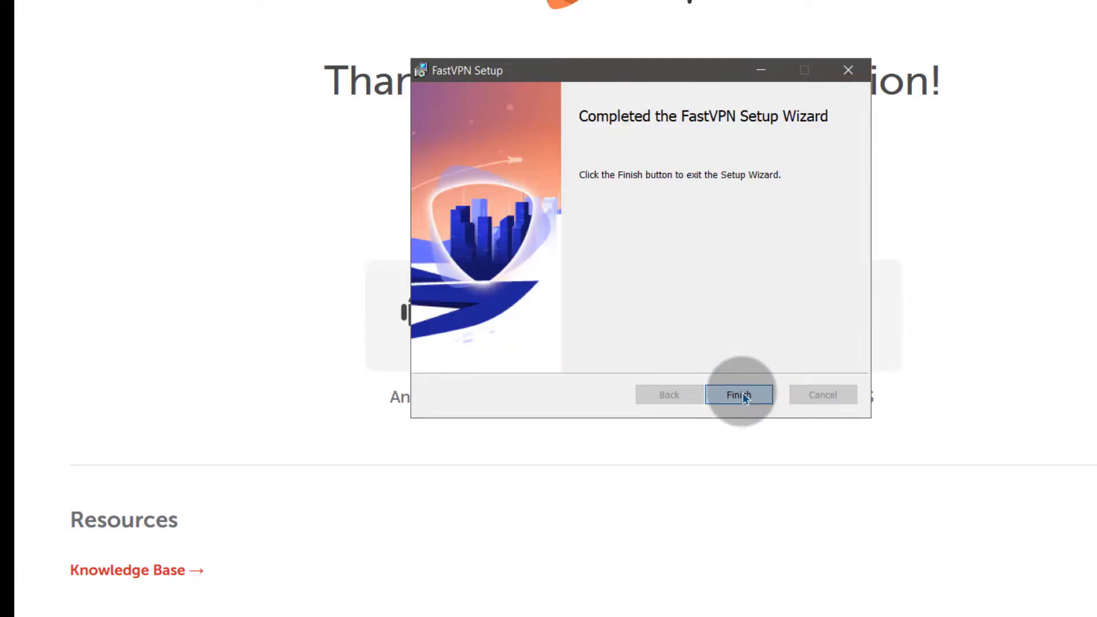
- Finish the FastVPN setup wizard so the app launches
{"action": "left_click", "coordinate": [739, 395]}
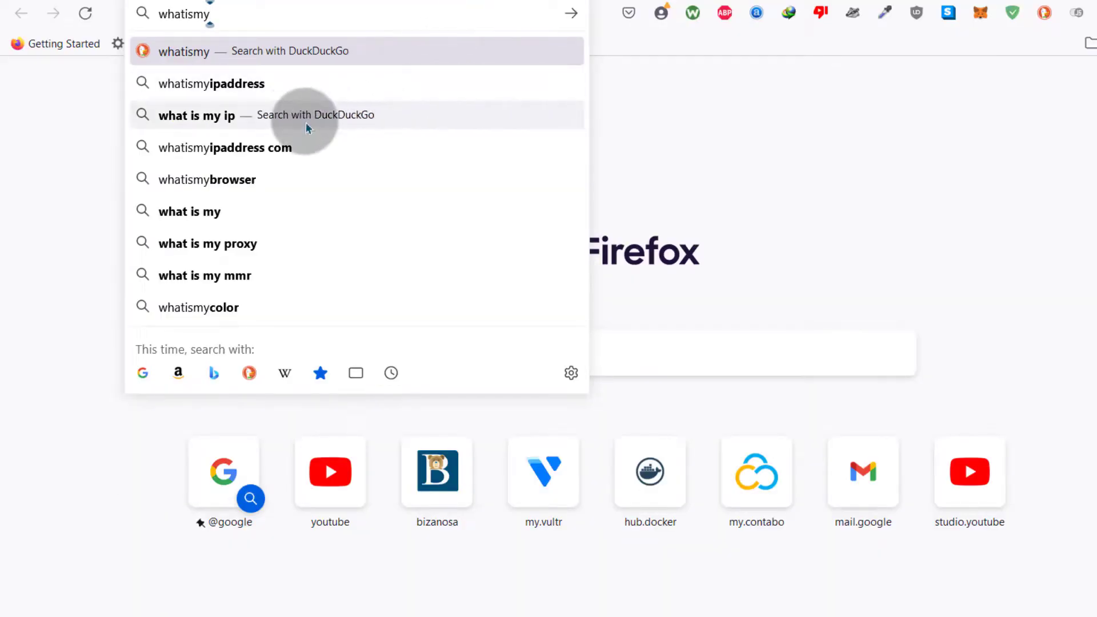
- Search 'what is my ip' and open whatismyip.com to see the current Kenya IP
{"action": "left_click", "coordinate": [228, 117]}
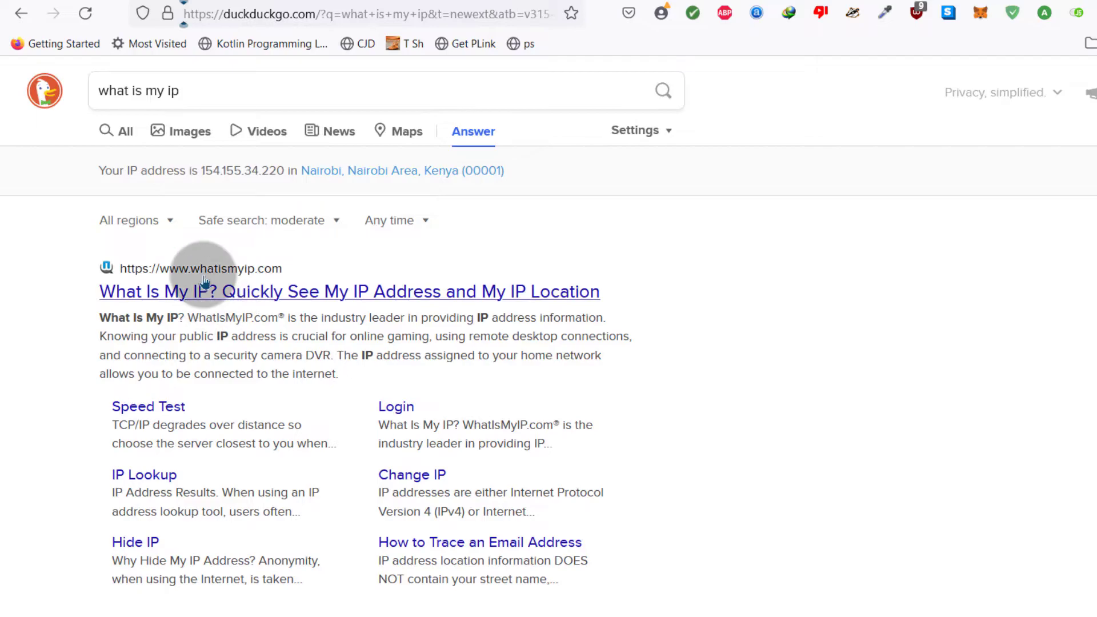
{"action": "left_click", "coordinate": [224, 287]}
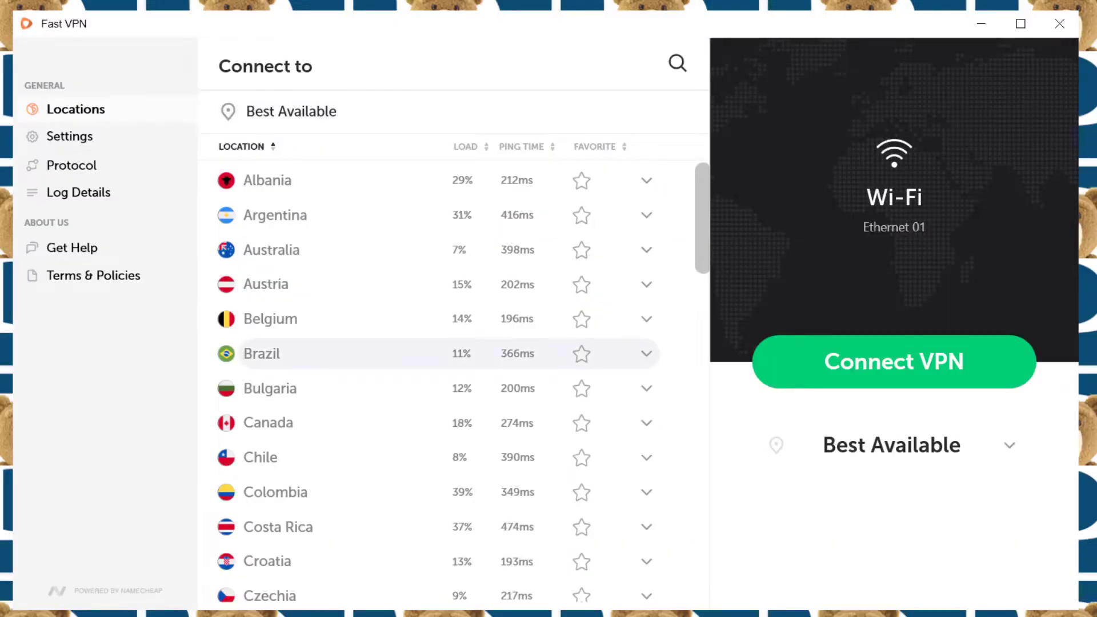
- Choose United States – Chicago as the server location and bring up the Protocol options
{"action": "scroll", "coordinate": [435, 343], "scroll_direction": "down", "scroll_amount": 10}
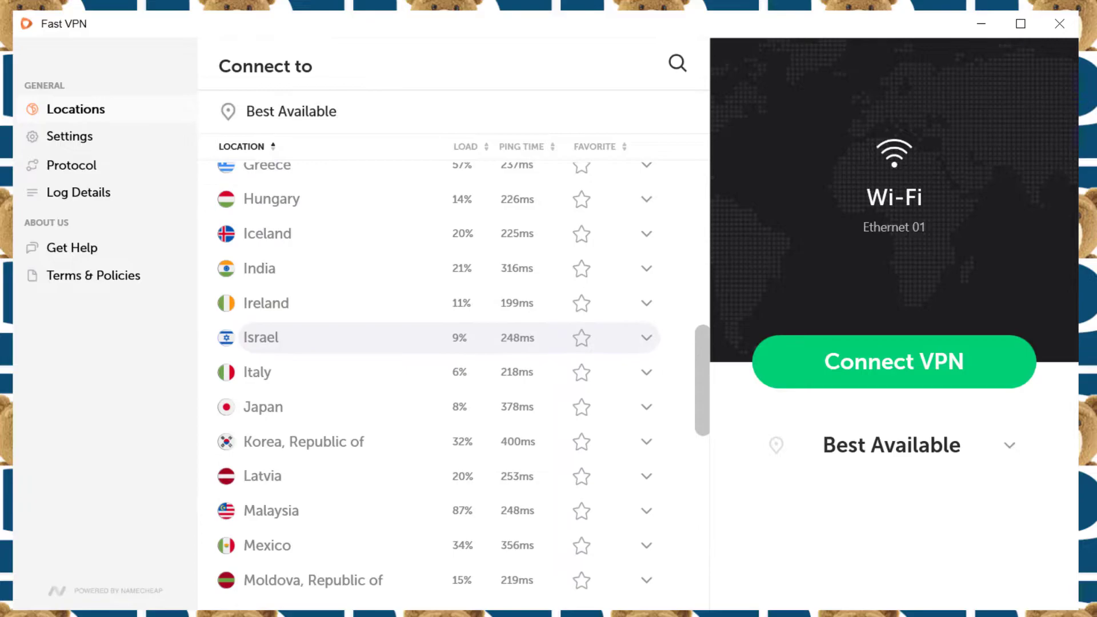
{"action": "scroll", "coordinate": [434, 343], "scroll_direction": "down", "scroll_amount": 10}
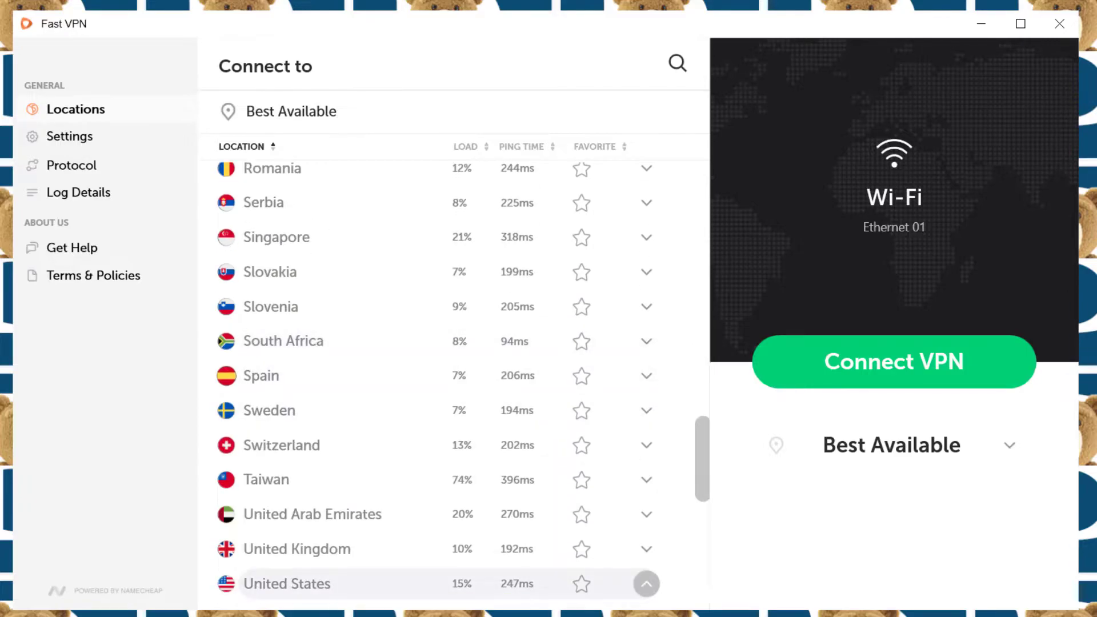
{"action": "left_click", "coordinate": [647, 583]}
{"action": "scroll", "coordinate": [435, 424], "scroll_direction": "down", "scroll_amount": 6}
{"action": "left_click", "coordinate": [400, 517]}
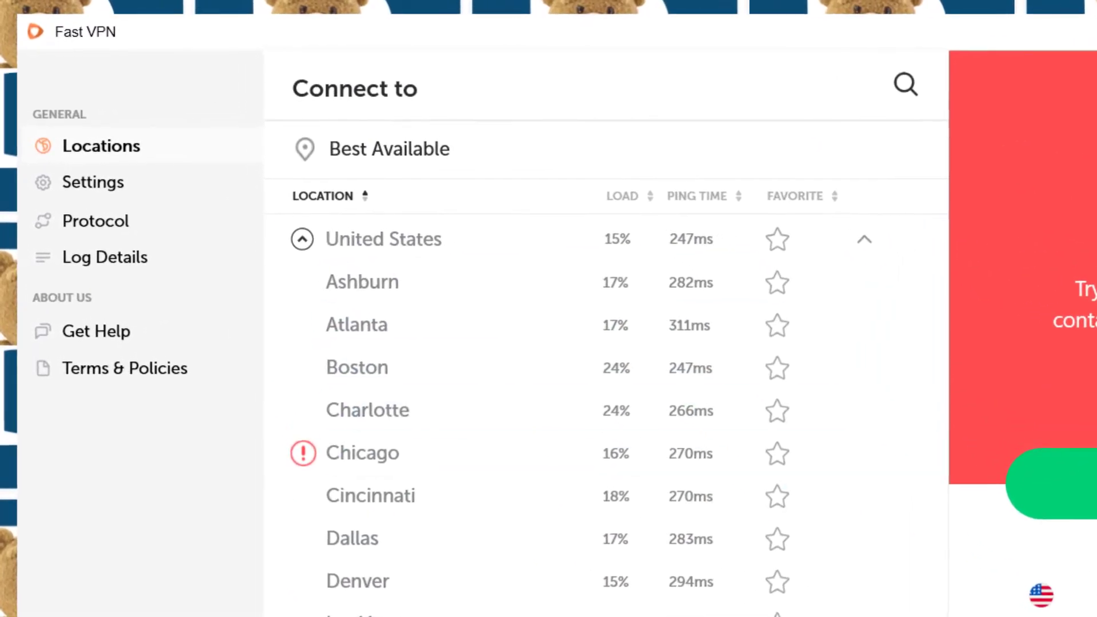
{"action": "left_click", "coordinate": [97, 220]}
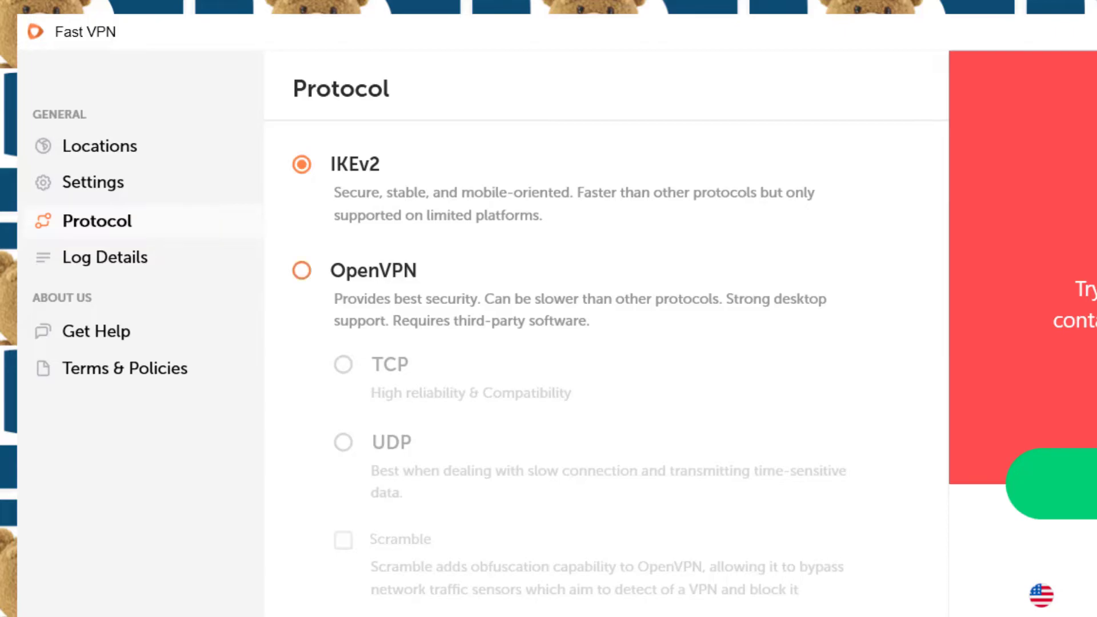
- Switch the protocol to OpenVPN (TCP, Scramble) and bring up General Settings
{"action": "left_click", "coordinate": [302, 271]}
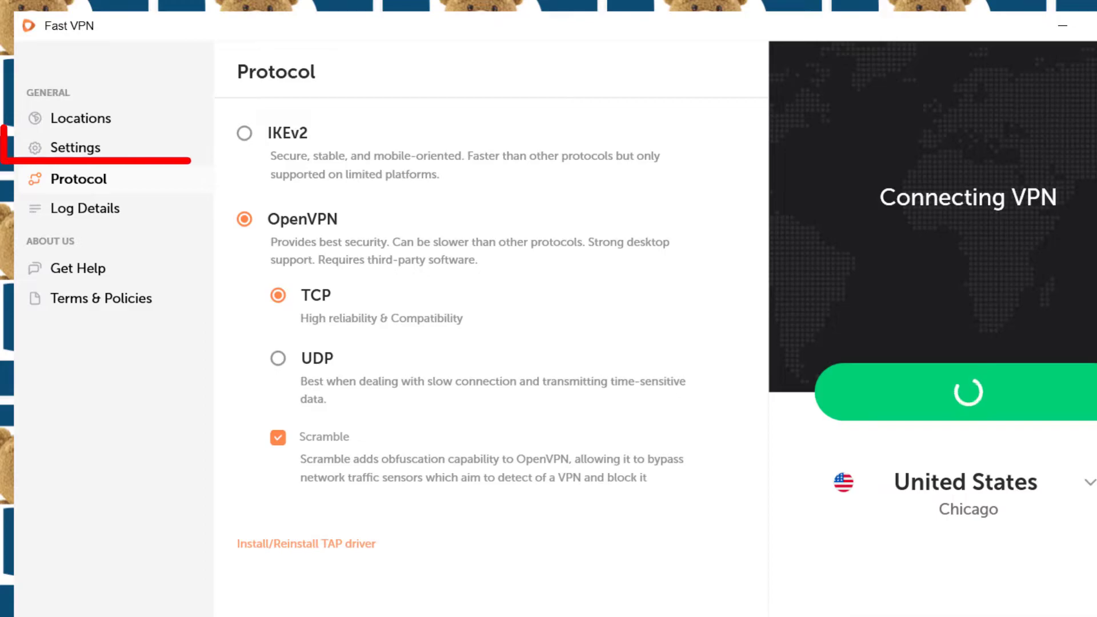
{"action": "left_click", "coordinate": [73, 149]}
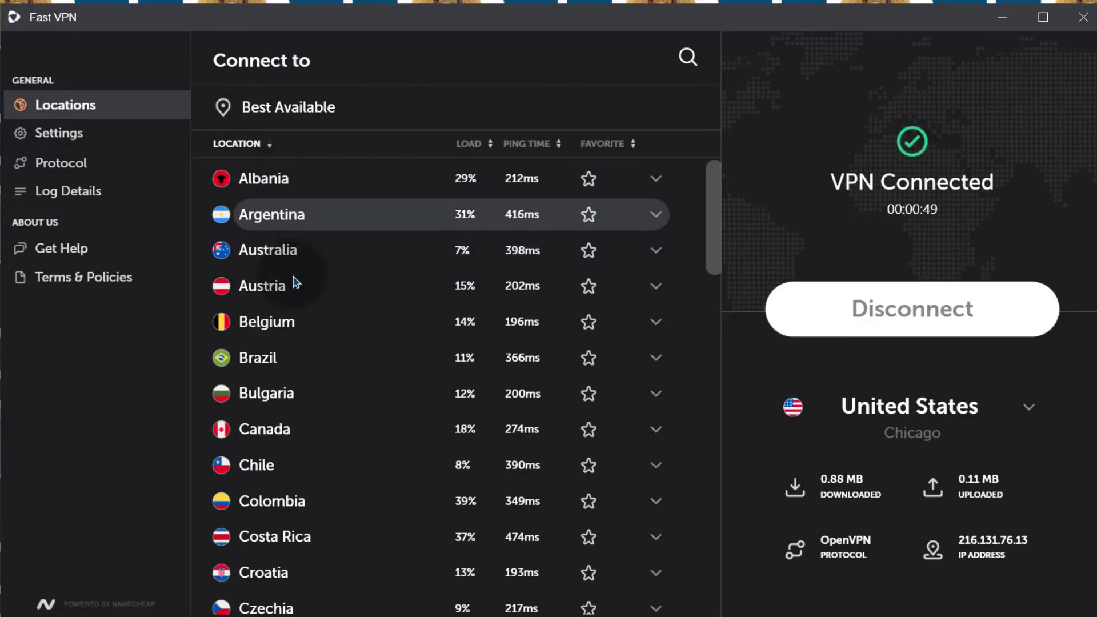
- Reload whatismyip.com in Firefox to recheck the IP after connecting to Chicago
{"action": "scroll", "coordinate": [294, 297], "scroll_direction": "down", "scroll_amount": 10}
{"action": "scroll", "coordinate": [299, 314], "scroll_direction": "down", "scroll_amount": 10}
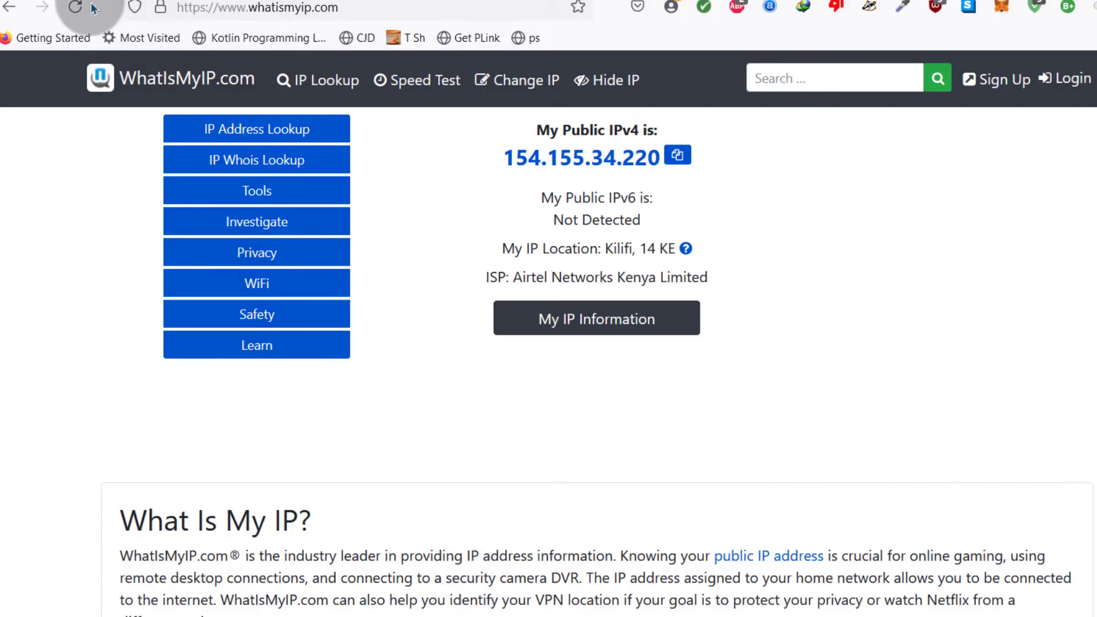
{"action": "left_click", "coordinate": [68, 7]}
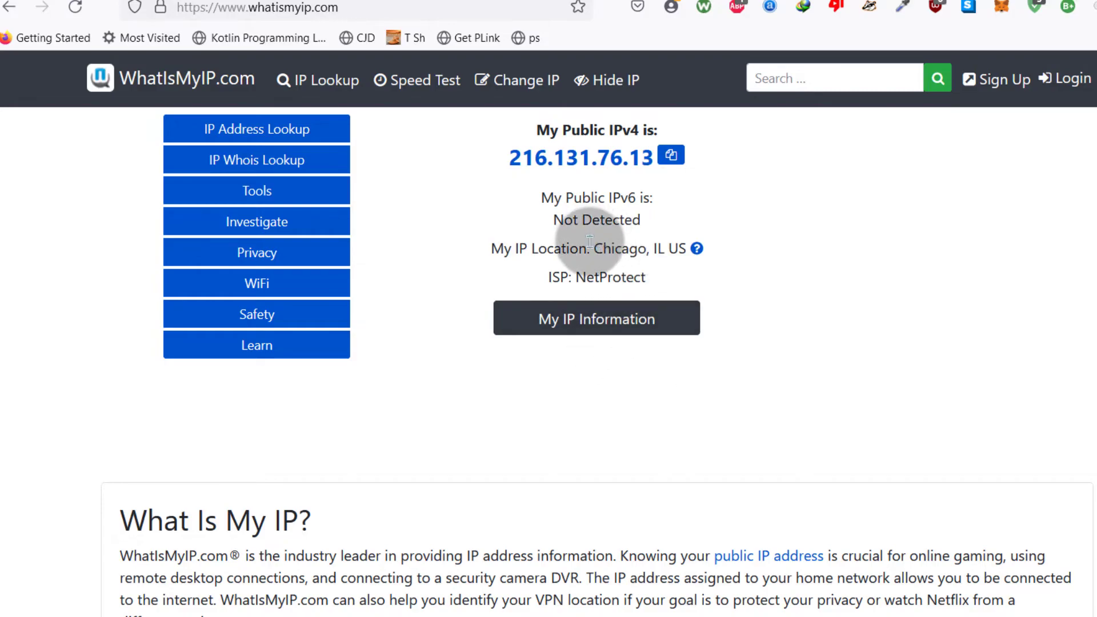
- Highlight the 'Chicago, IL US' location of the new IP 216.131.76.13, then deselect it
{"action": "left_click_drag", "start_coordinate": [592, 249], "coordinate": [688, 249]}
{"action": "left_click", "coordinate": [782, 383]}
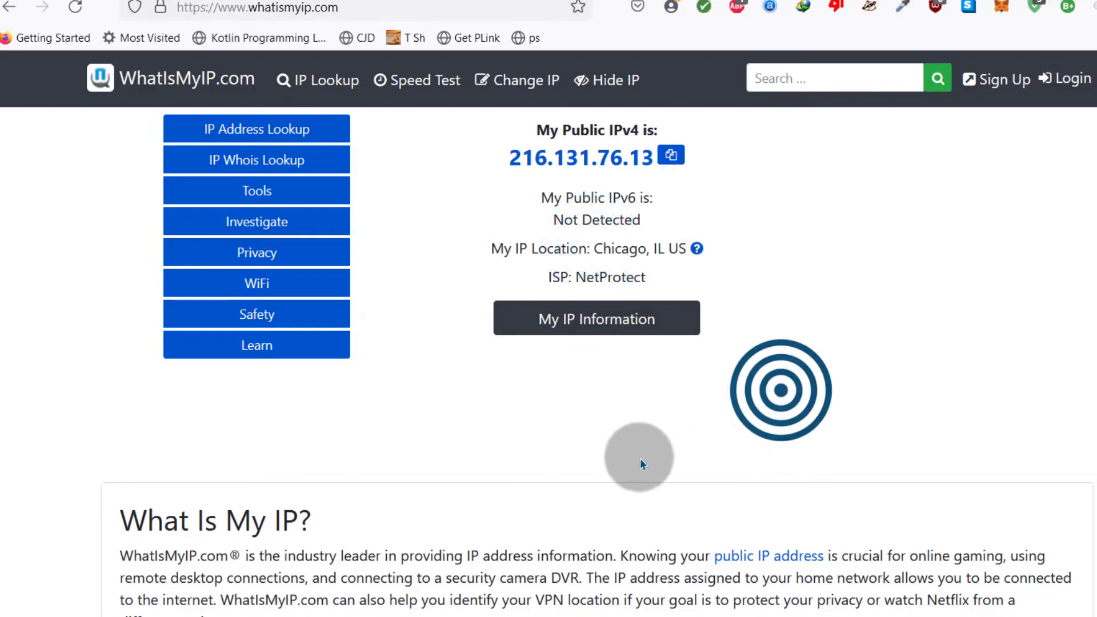